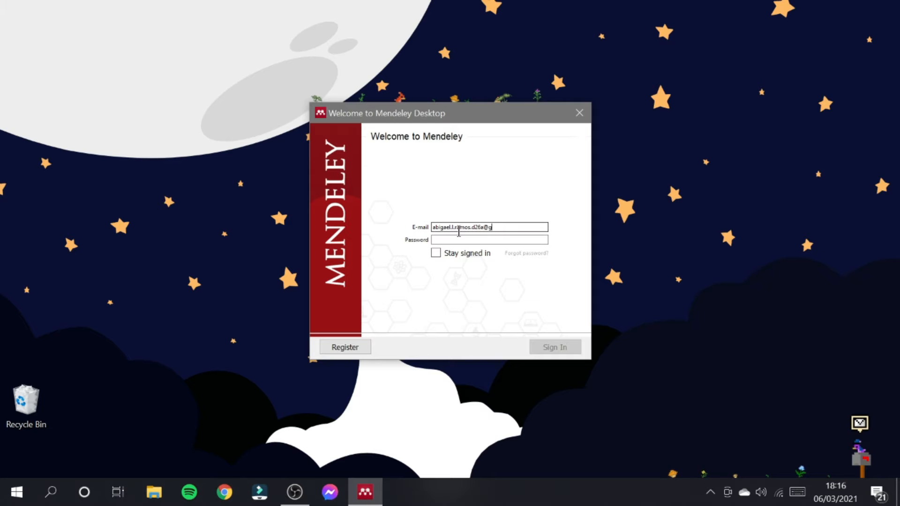
Enter the account password and sign in
left_click(460, 239)
type("•")
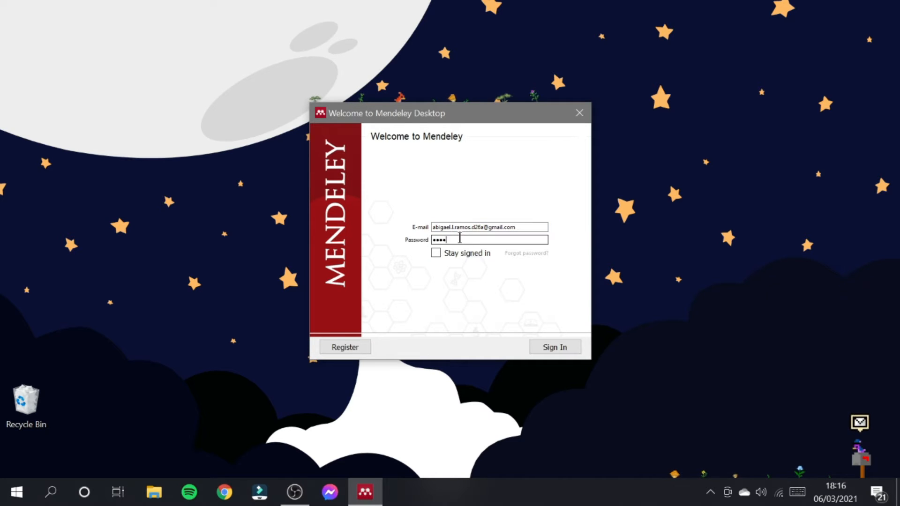
left_click(539, 342)
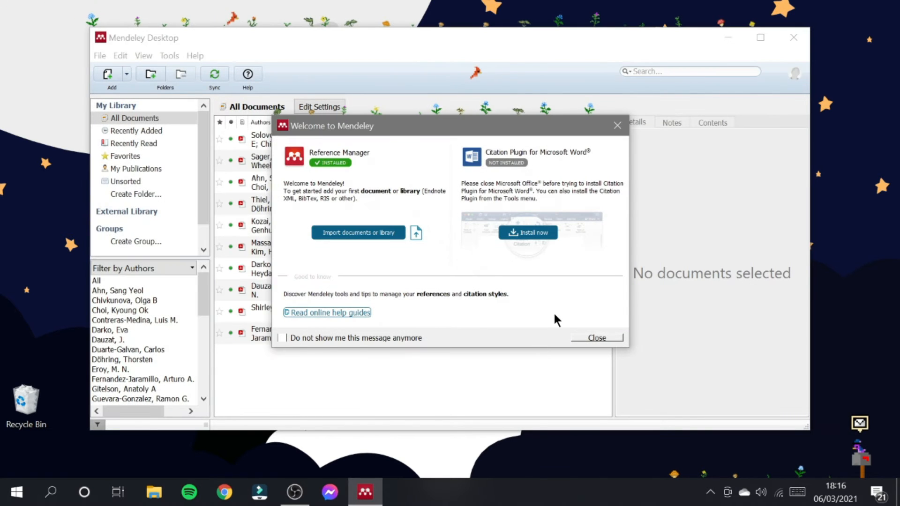
Dismiss the welcome dialog, the Add and Create tip and the planned-upgrade notice
left_click(617, 125)
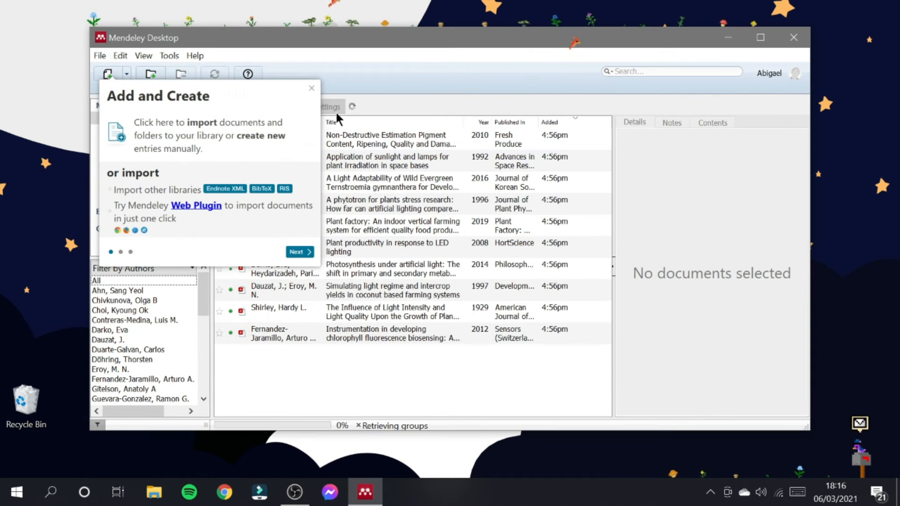
left_click(310, 91)
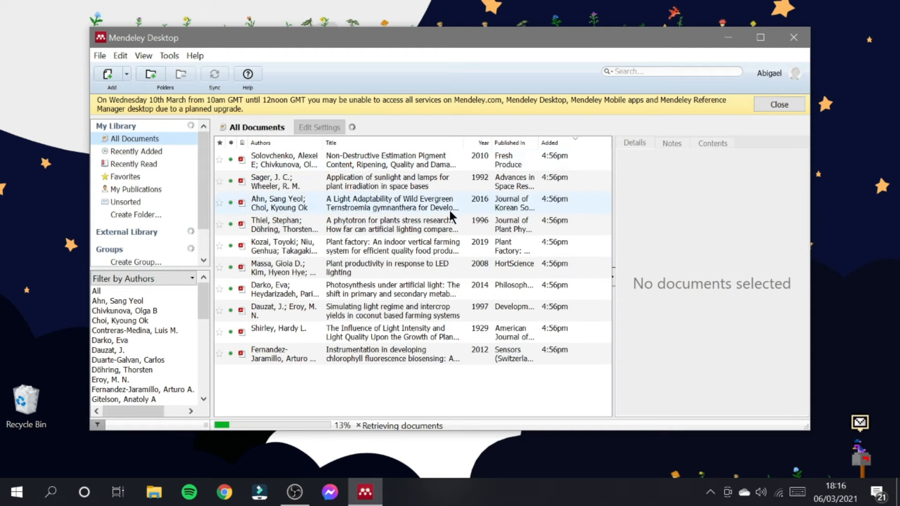
left_click(764, 102)
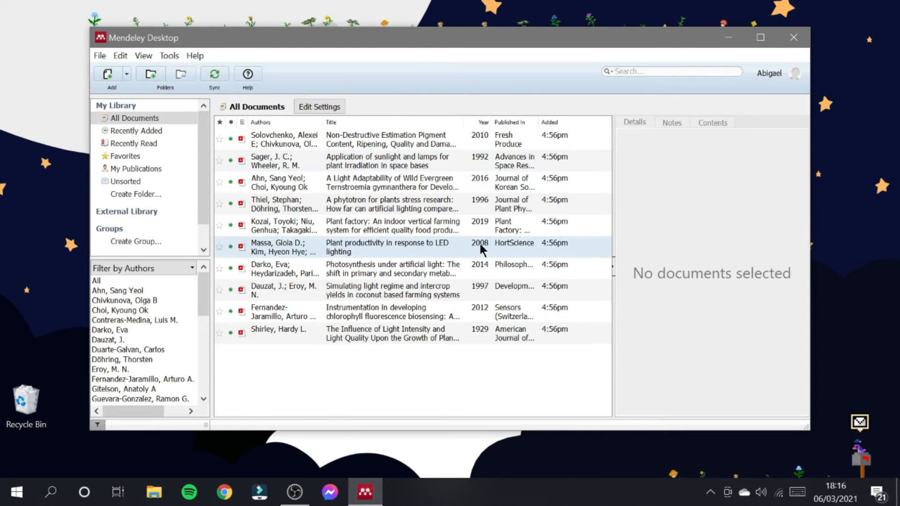
Add the three PDFs on green technologies, Internet of Things monitoring and watering design from the Documents folder to the library
left_click(111, 75)
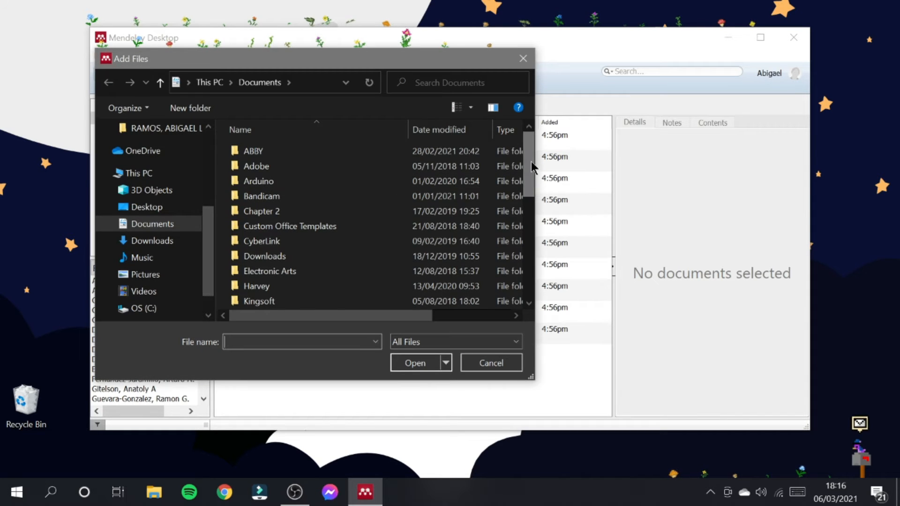
scroll(529, 189, "down", 1)
left_click_drag(529, 190, 527, 280)
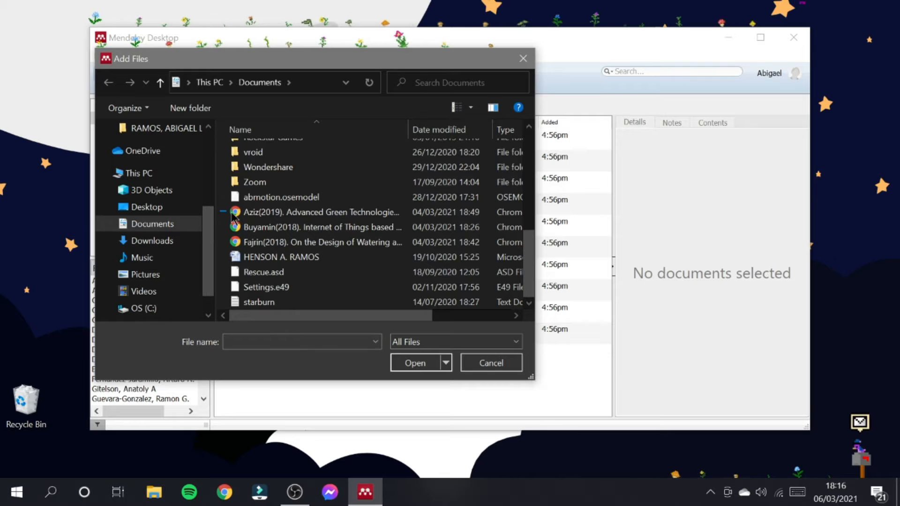
left_click_drag(219, 211, 295, 240)
key("Return")
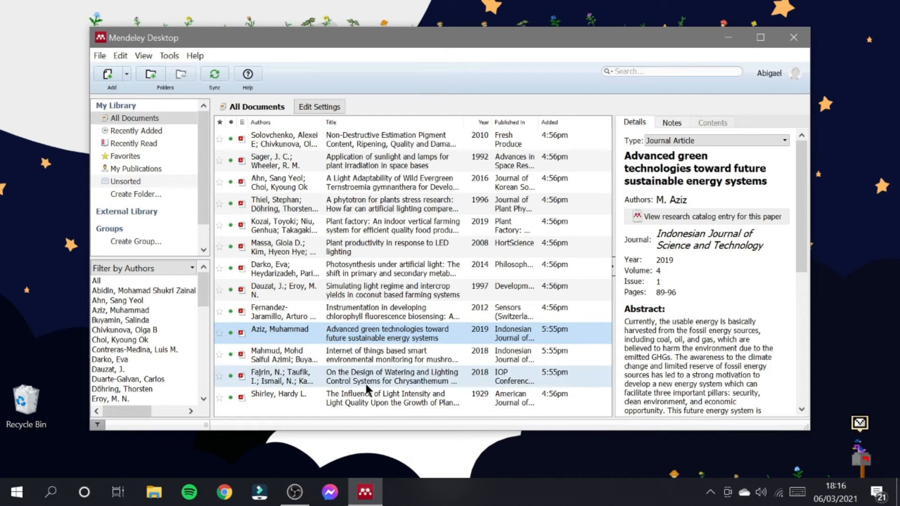
Switch to Microsoft Office Word 2007, check a blank document's reference tools for Mendeley citation commands, and close Word
left_click(725, 38)
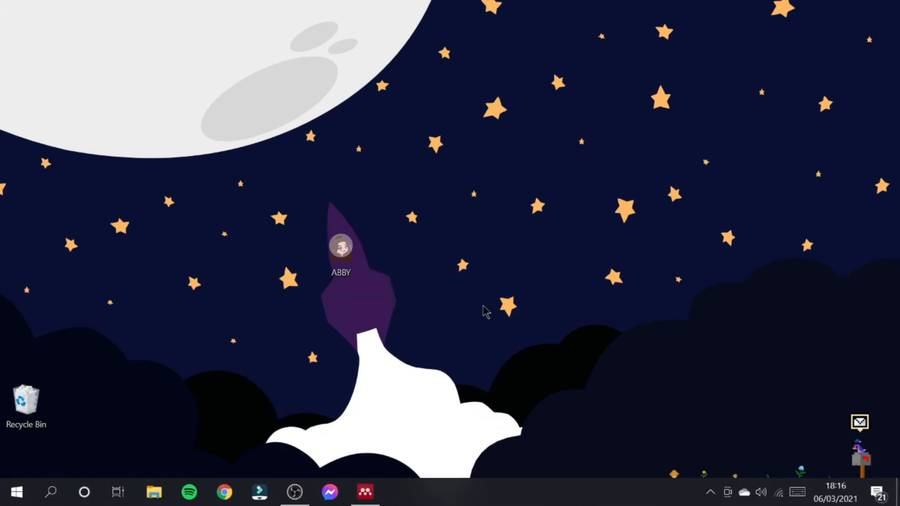
left_click(52, 493)
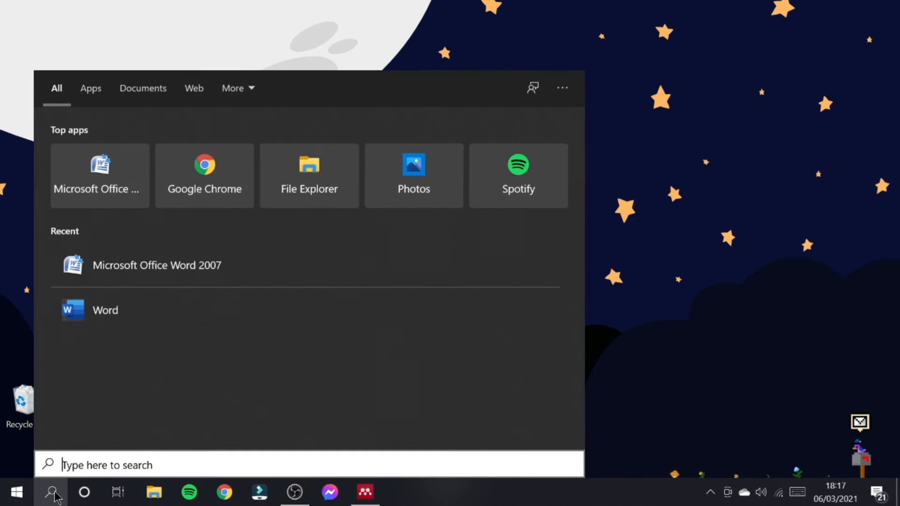
left_click(118, 276)
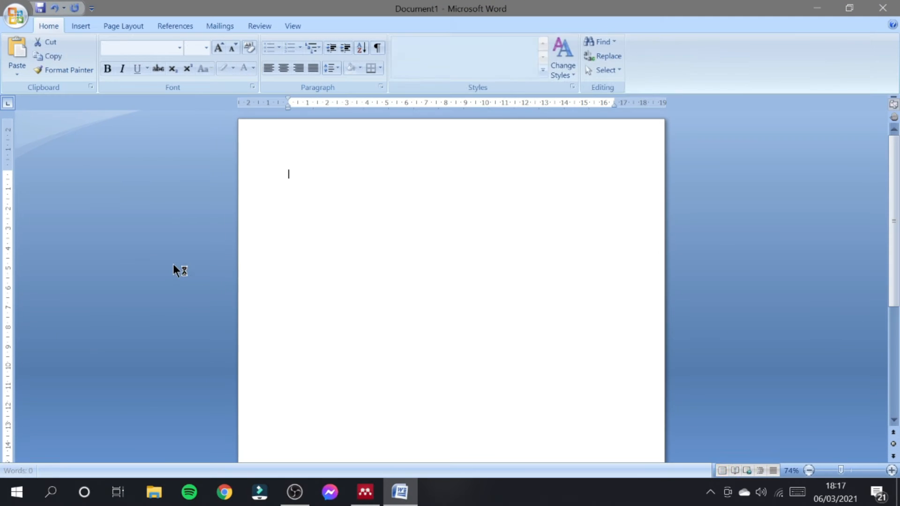
left_click(172, 26)
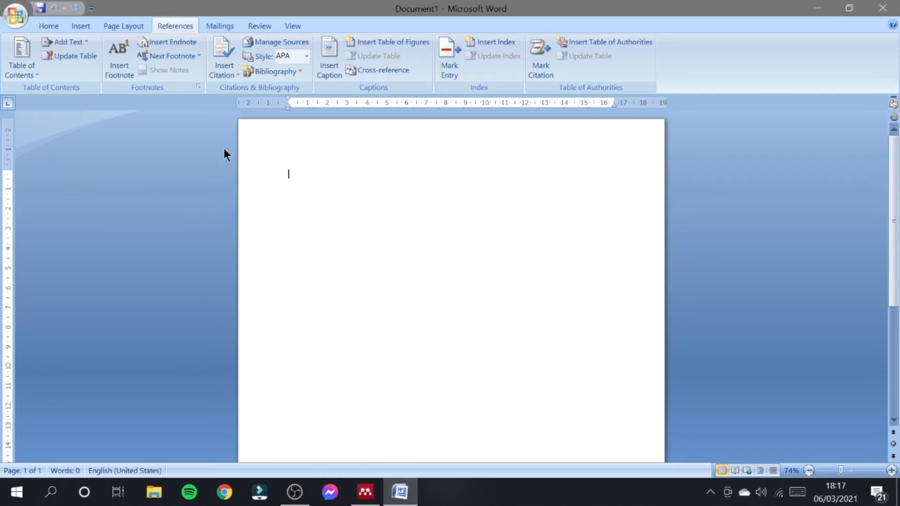
left_click(883, 8)
Return to Mendeley Desktop and install the MS Word citation plugin
left_click(374, 492)
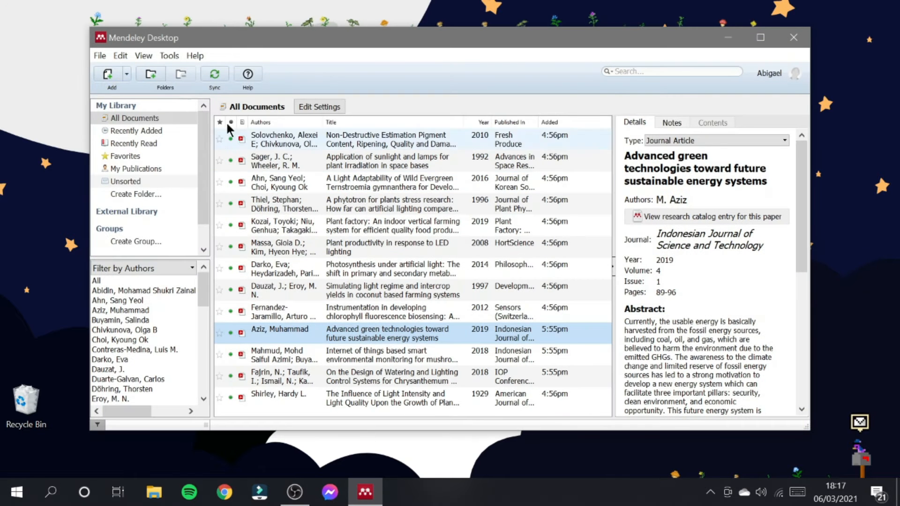
left_click(169, 55)
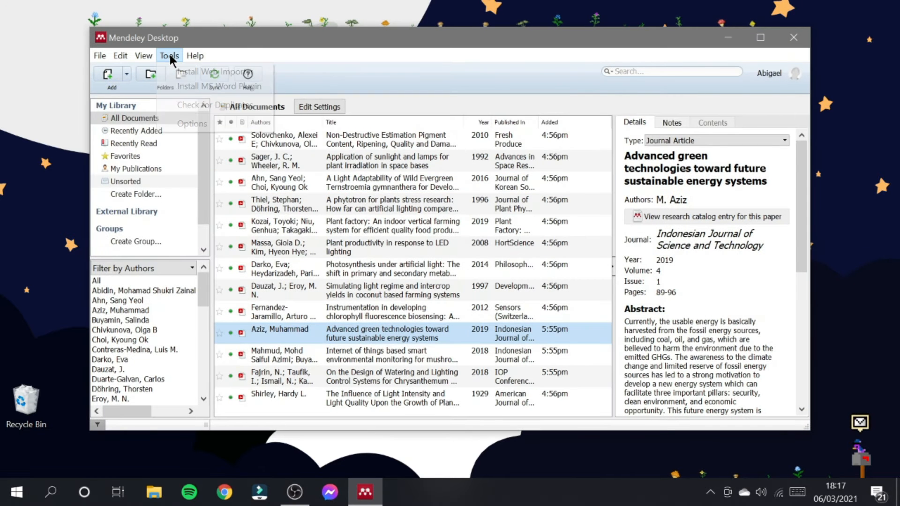
left_click(190, 85)
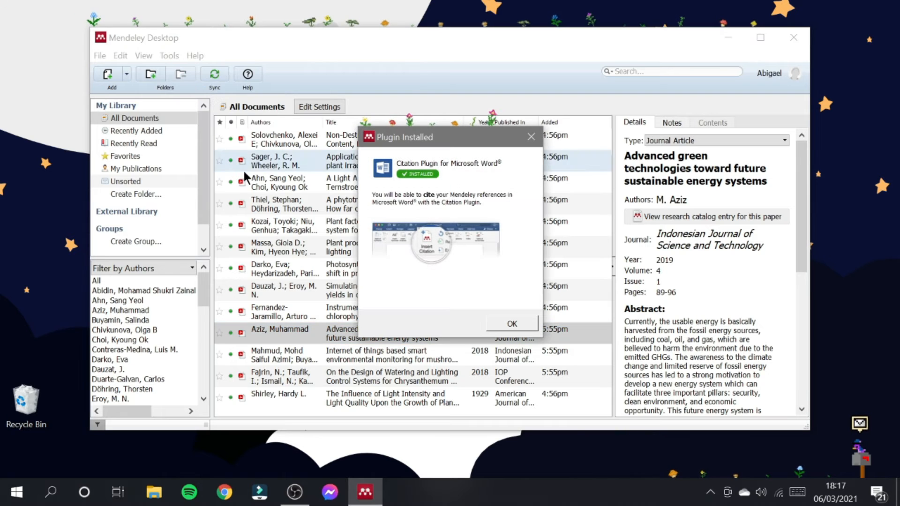
left_click(505, 325)
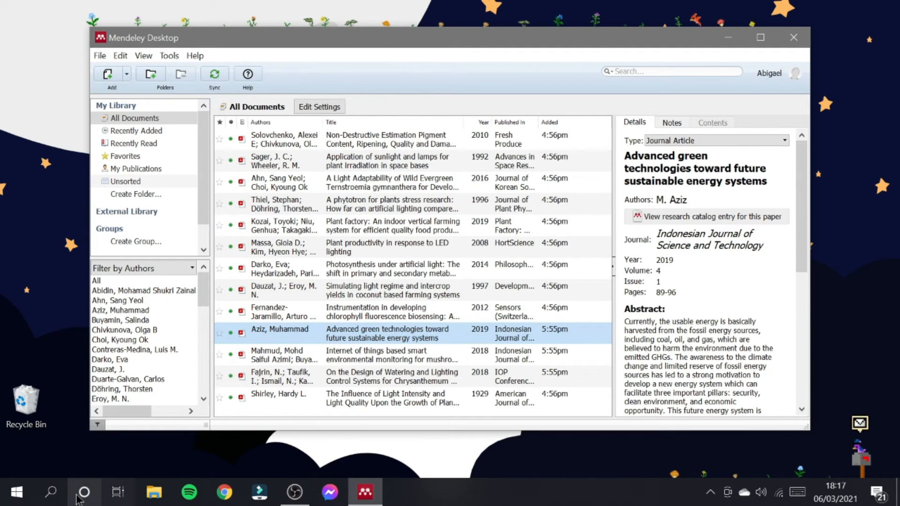
Open the document "The Differentiation of Artificial and Natural Light" in Word and set its Mendeley citation style to IEEE
left_click(155, 492)
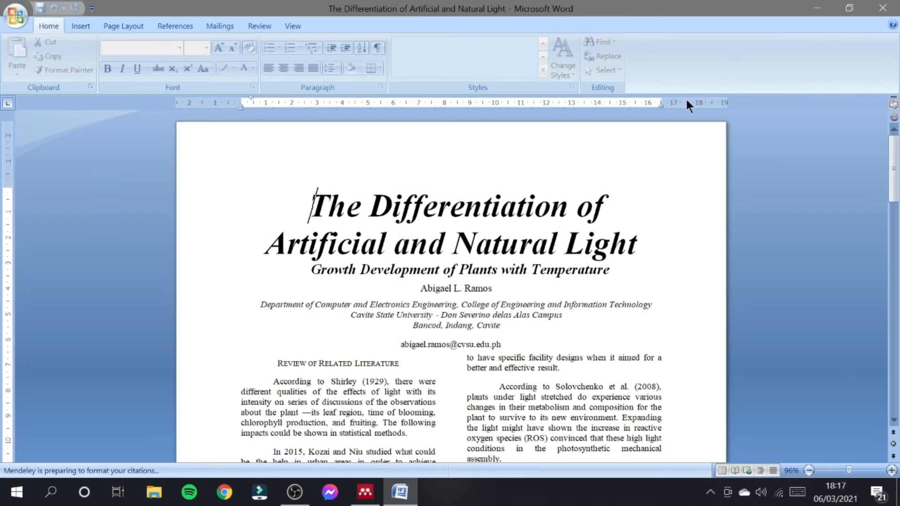
left_click_drag(894, 156, 891, 190)
left_click(180, 27)
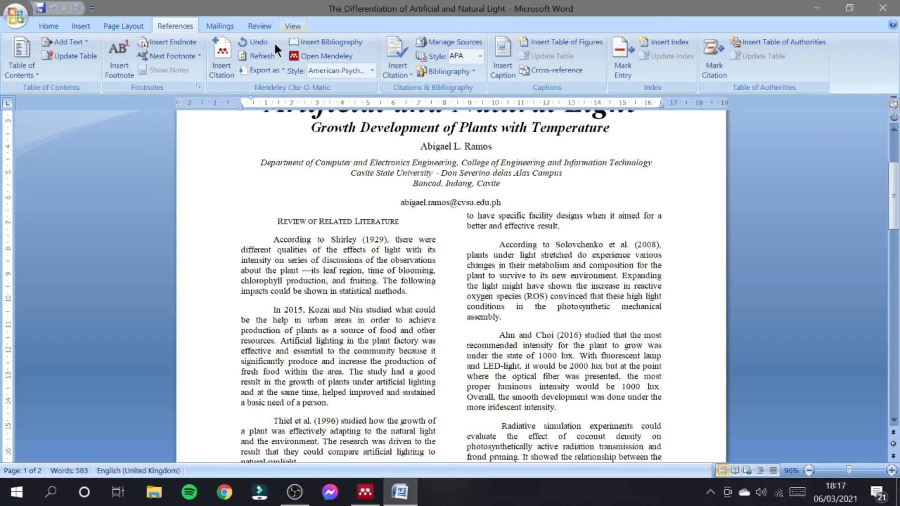
left_click(327, 71)
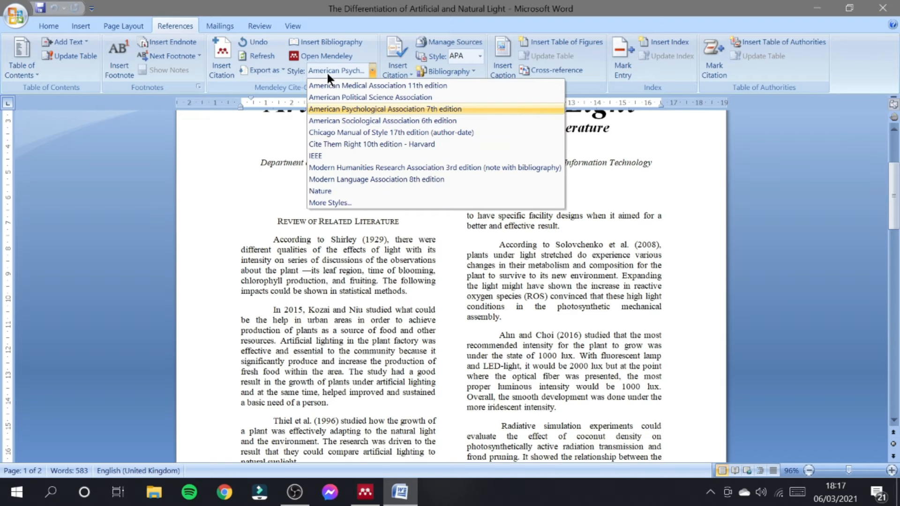
left_click(319, 155)
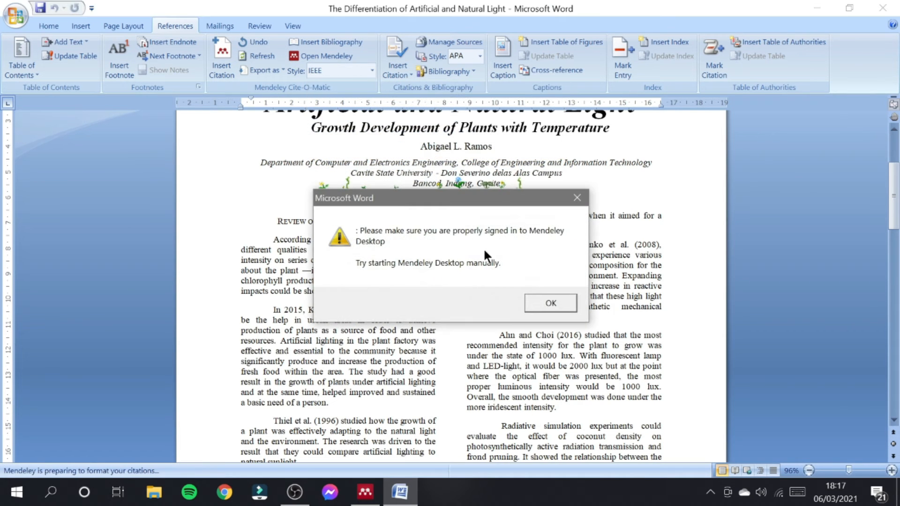
left_click(550, 305)
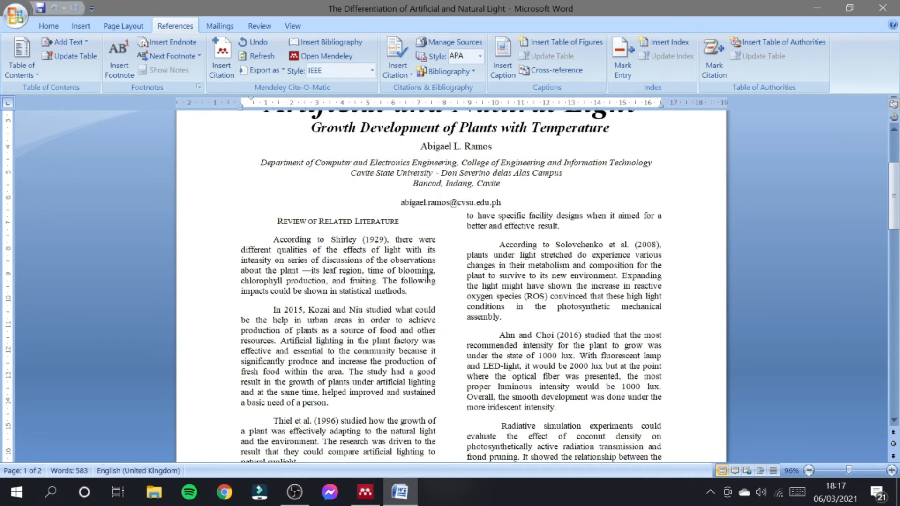
Insert a Mendeley citation of "The Influence of Light Intensity and Light Quality Upon the Growth of Plants" after the first literature paragraph
mouse_move(410, 291)
left_mouse_down()
mouse_move(254, 259)
mouse_move(271, 241)
mouse_move(382, 291)
mouse_move(410, 290)
left_mouse_up()
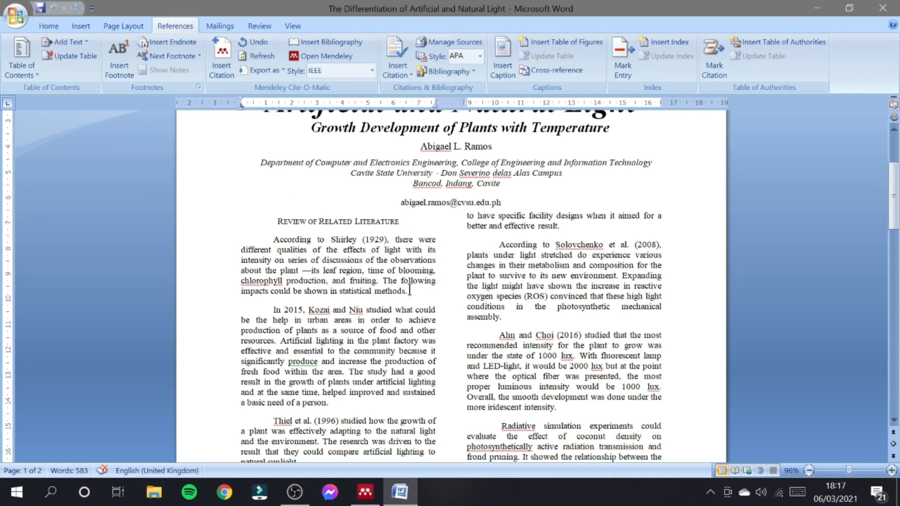
left_click(220, 60)
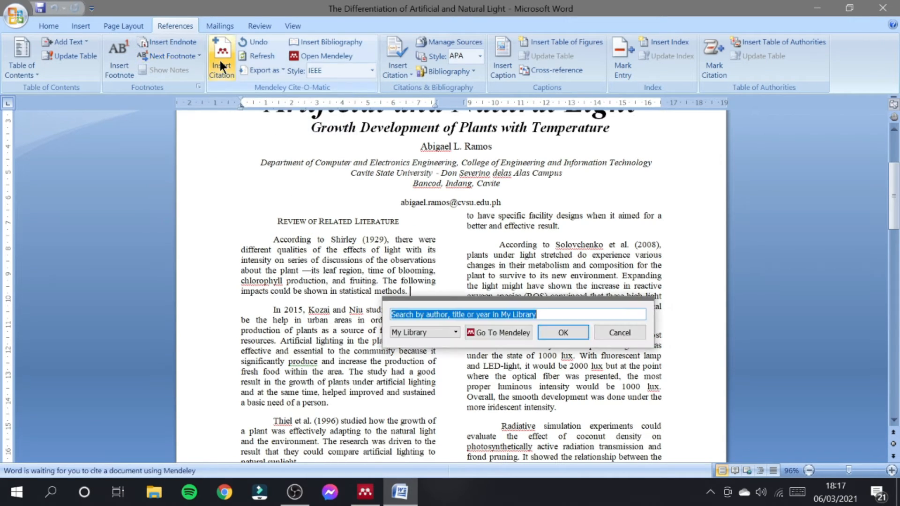
left_click(482, 334)
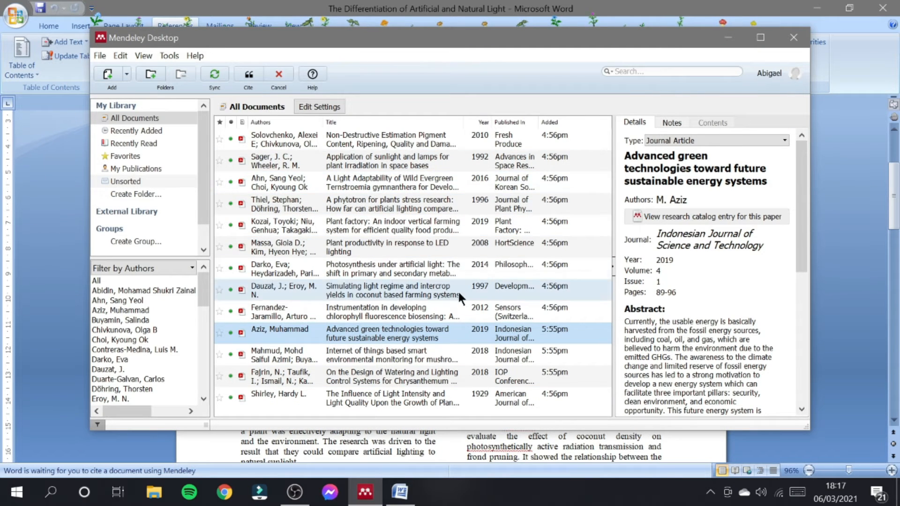
left_click(352, 401)
double_click(352, 401)
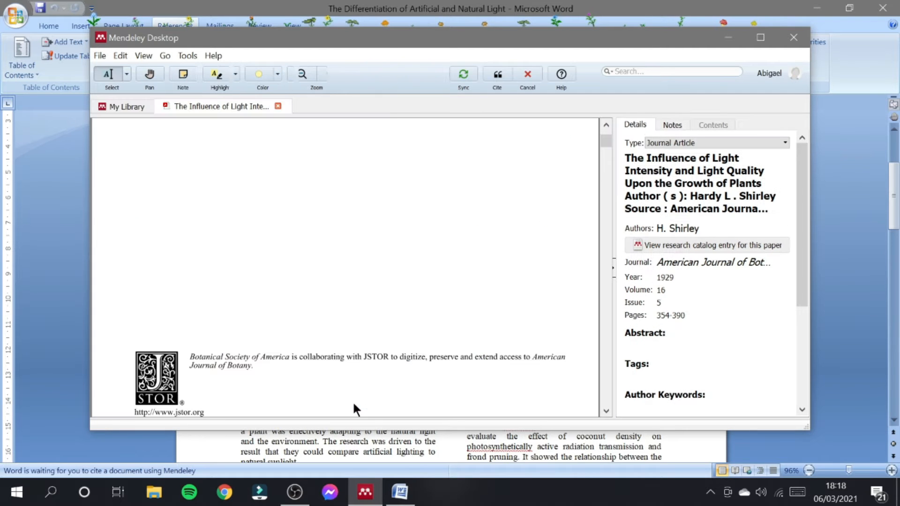
scroll(603, 145, "down", 5)
left_click_drag(603, 145, 606, 115)
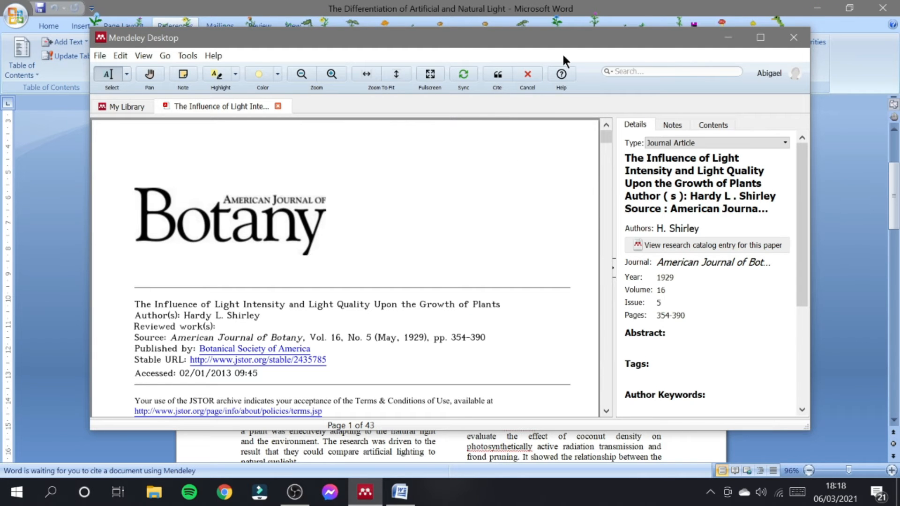
left_click(499, 75)
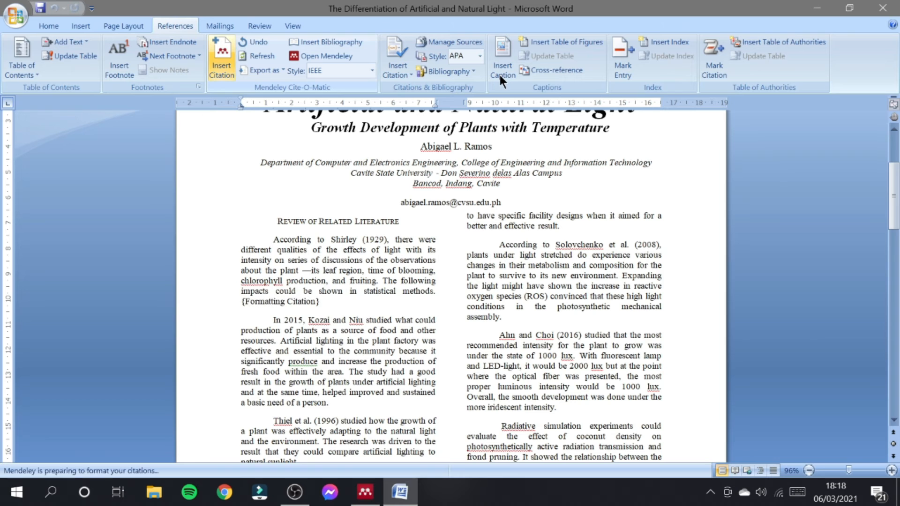
left_click_drag(423, 292, 415, 292)
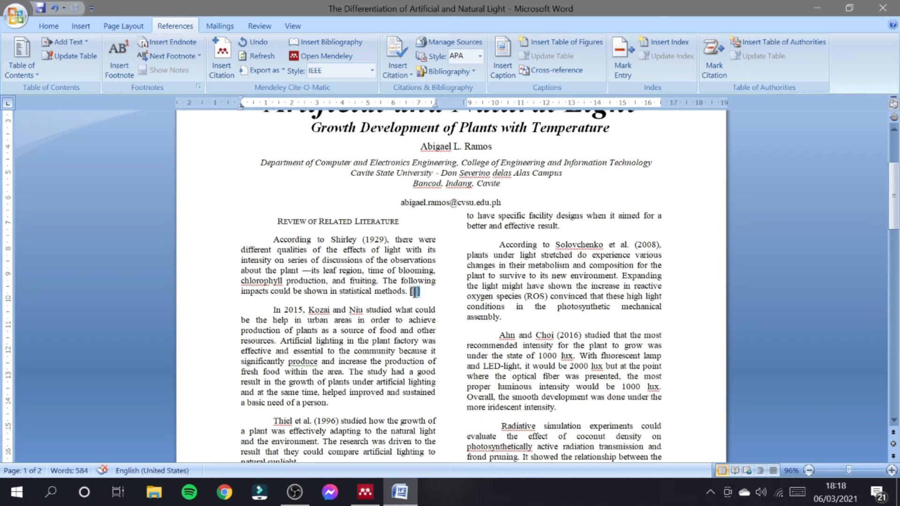
Add a "Reference/s:" heading below the last paragraph and insert the Mendeley bibliography under it
left_click_drag(894, 196, 894, 311)
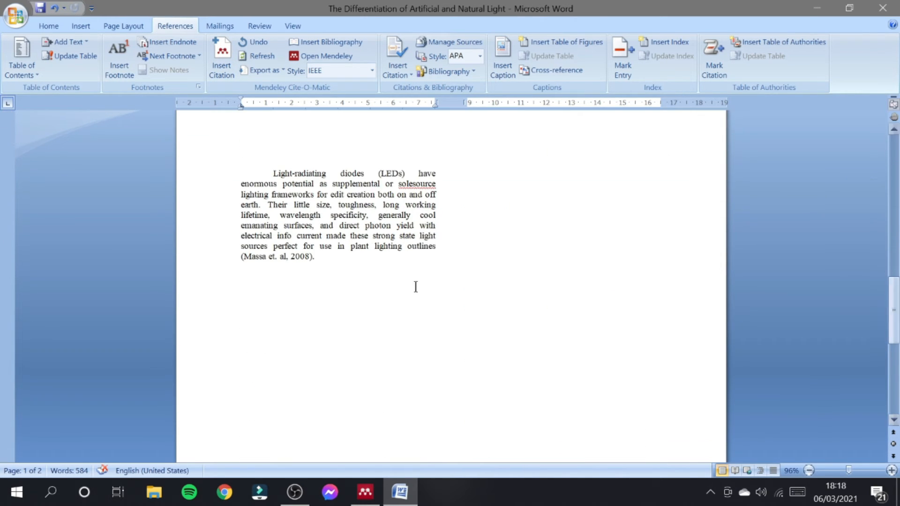
left_click(308, 287)
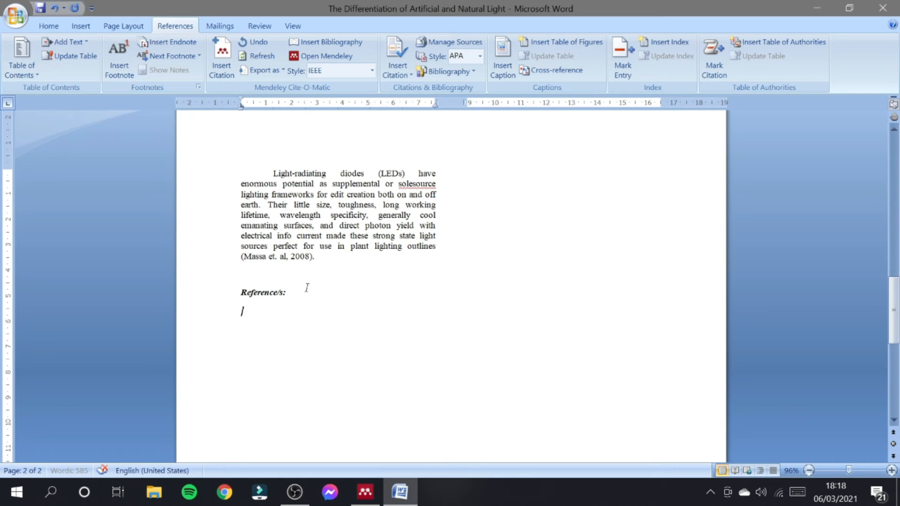
left_click(300, 41)
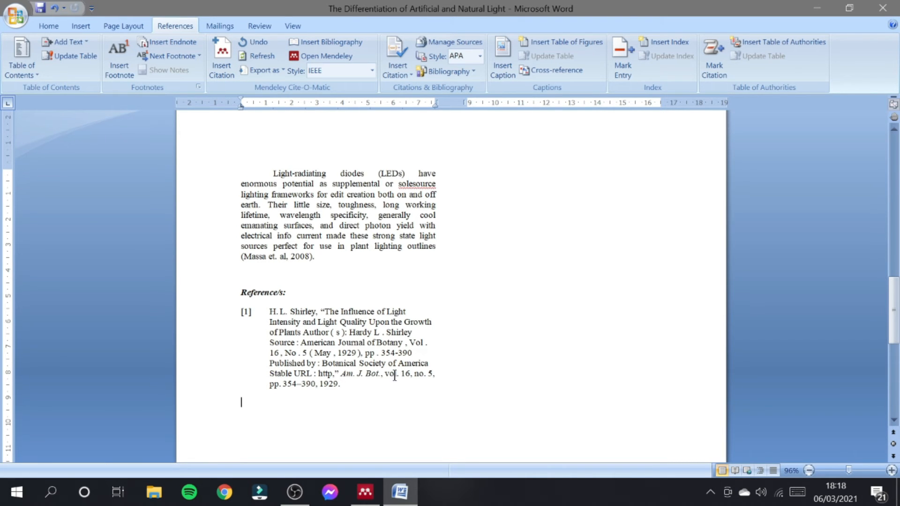
In Mendeley Desktop, change the cited 1929 article's journal name to SAMPLE
left_click(365, 493)
left_click(679, 262)
left_click_drag(780, 263, 645, 266)
key("ctrl+c")
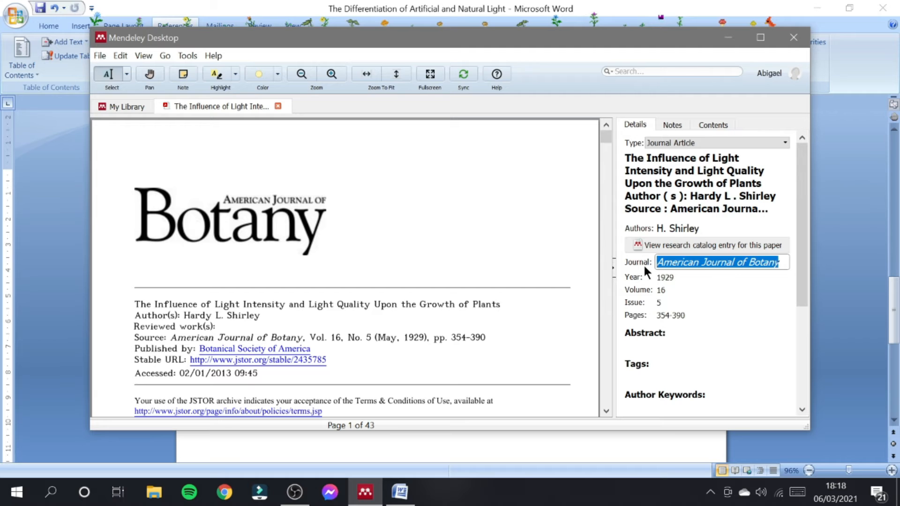
type("SAMPLE")
left_click(621, 301)
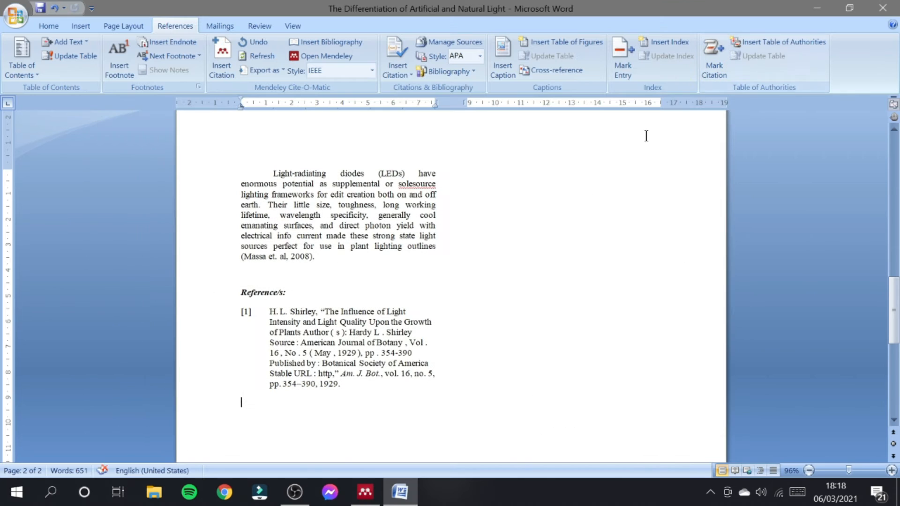
Return to the Word document and refresh the Mendeley bibliography with the edited journal details
left_click(728, 37)
mouse_move(343, 385)
left_mouse_down()
mouse_move(303, 385)
mouse_move(244, 294)
mouse_move(277, 384)
mouse_move(341, 388)
left_mouse_up()
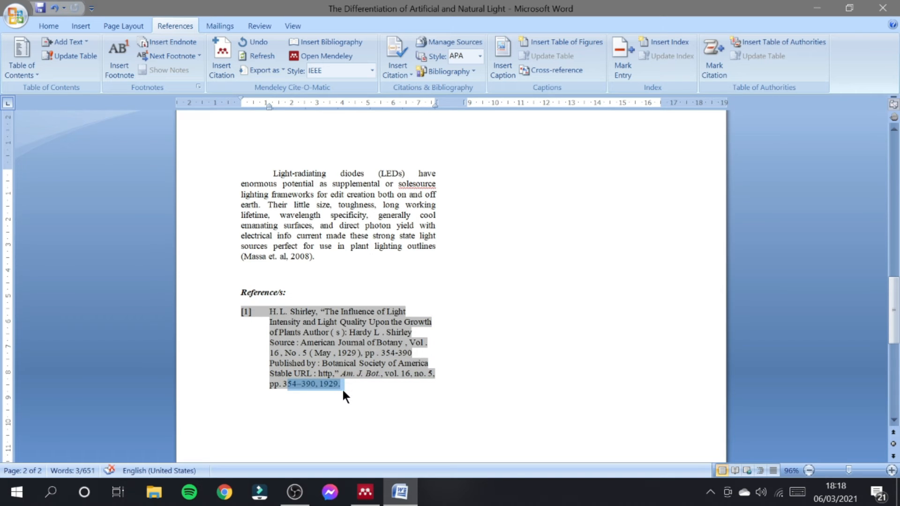
left_click(260, 55)
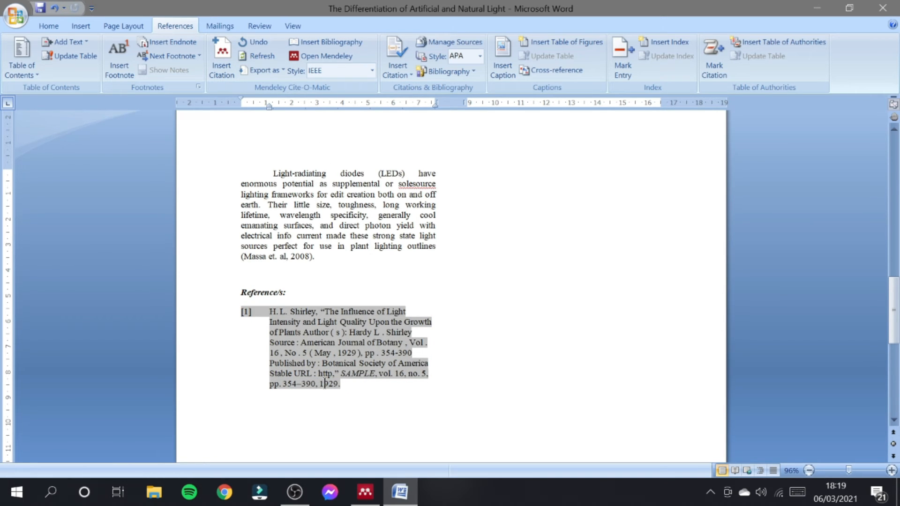
In Mendeley Desktop, replace the cited 1929 article's journal name SAMPLE with the copied original name and return to the Word document
left_click(366, 492)
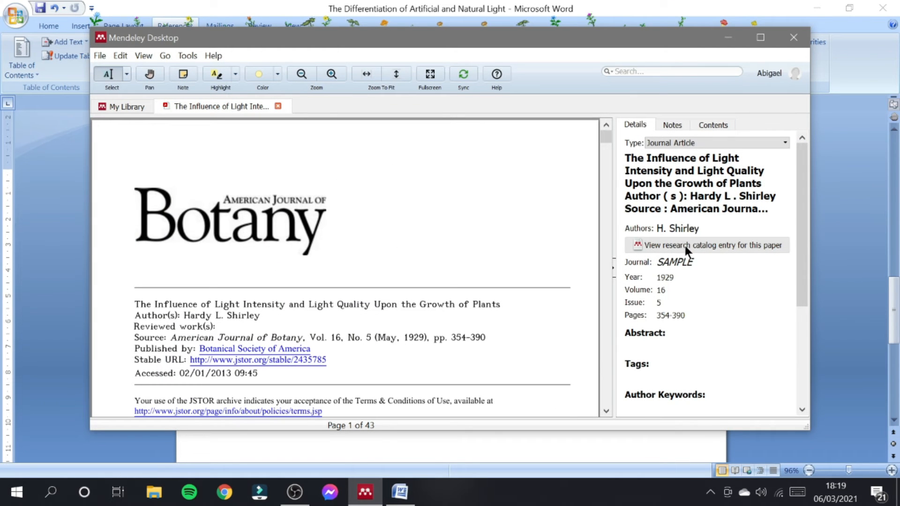
left_click(700, 262)
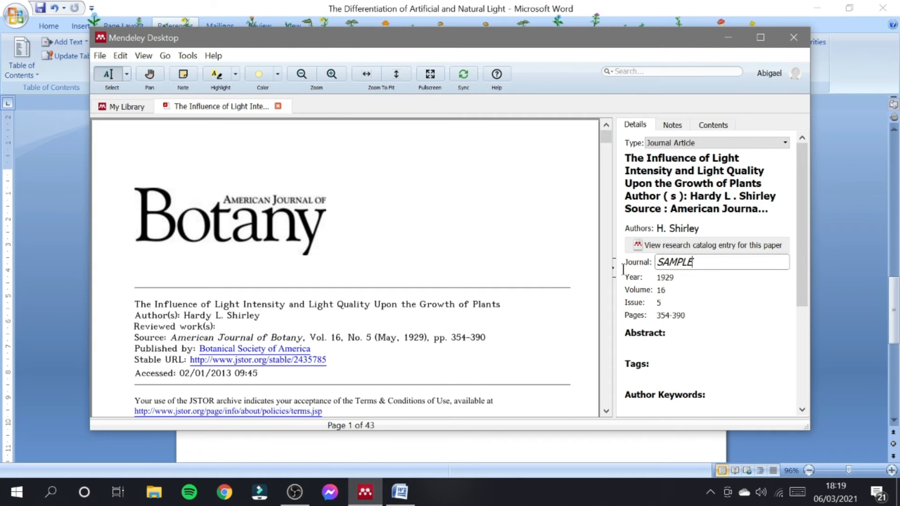
key("BackSpace")
key("BackSpace")
key("BackSpace")
key("BackSpace")
key("BackSpace")
key("BackSpace")
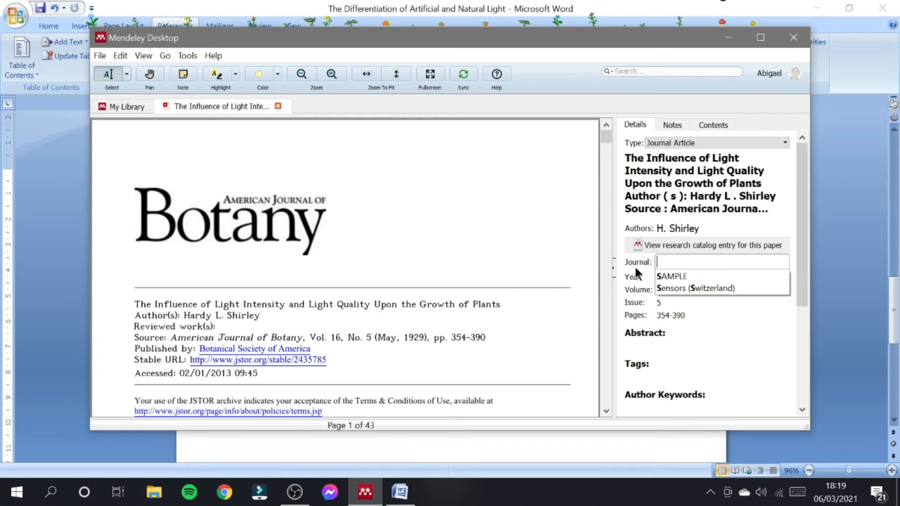
key("ctrl+v")
key("Return")
left_click(726, 37)
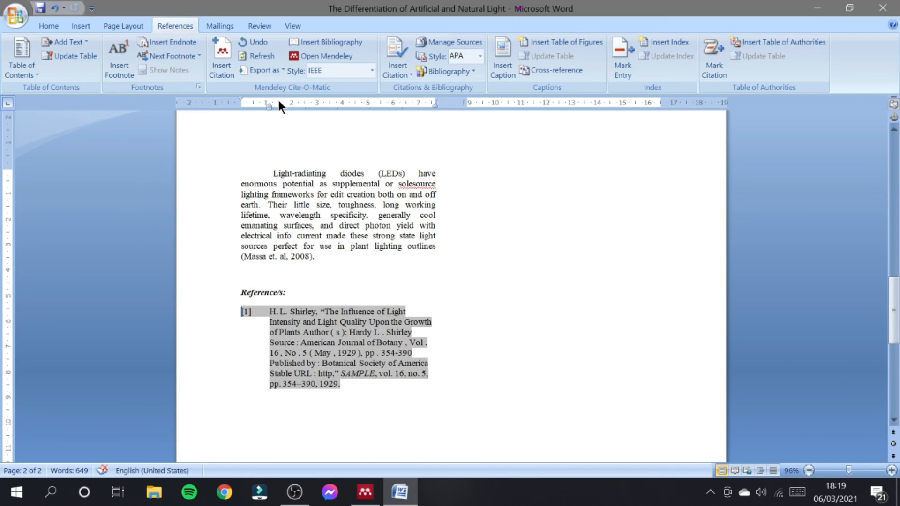
Refresh the Mendeley citations and bibliography with the restored journal name, and close the document with its changes saved
left_click(261, 57)
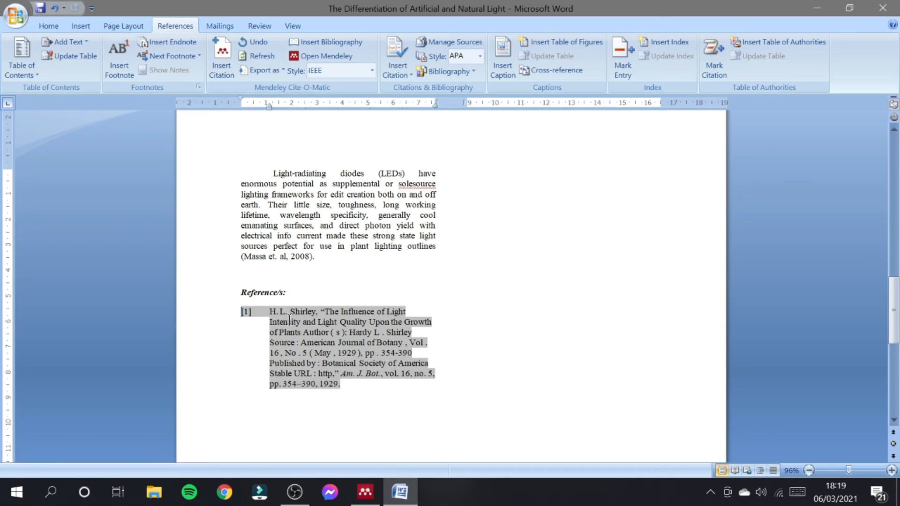
left_click(882, 4)
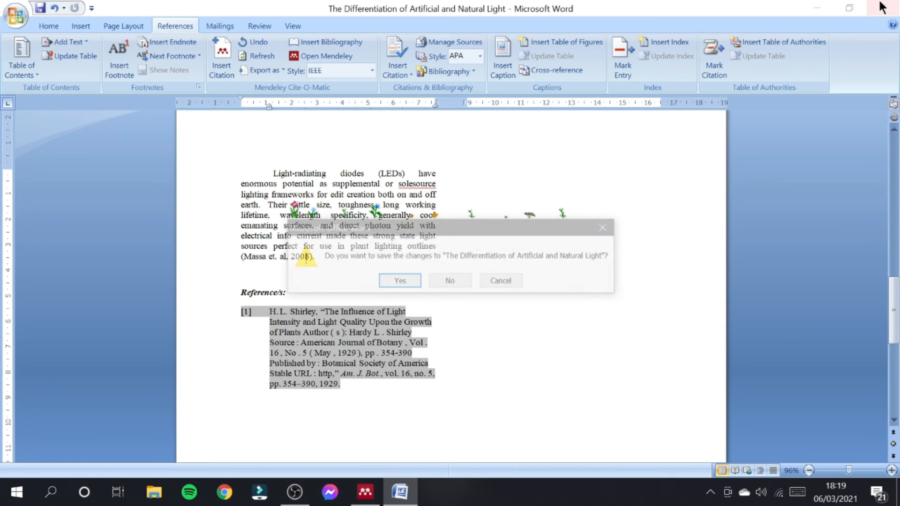
left_click(416, 282)
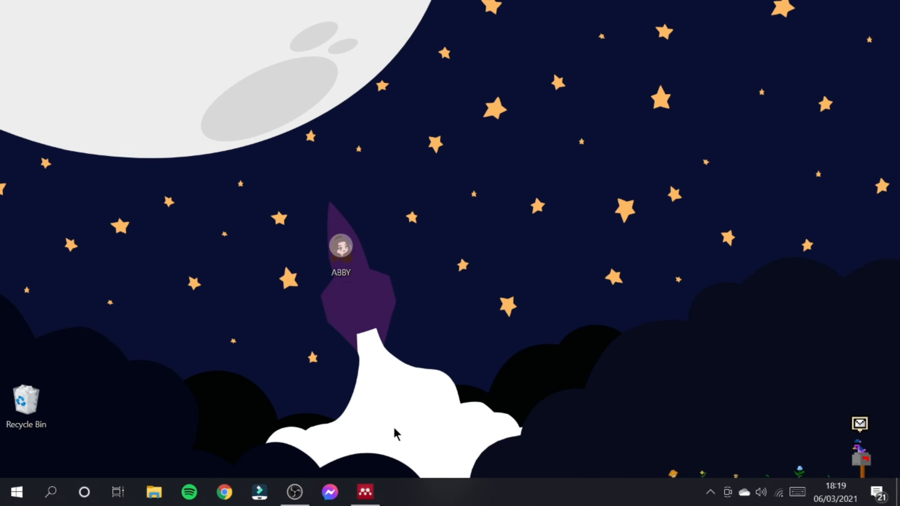
Switch to Chrome, search the web for YouTube and open the YouTube home page
left_click(225, 493)
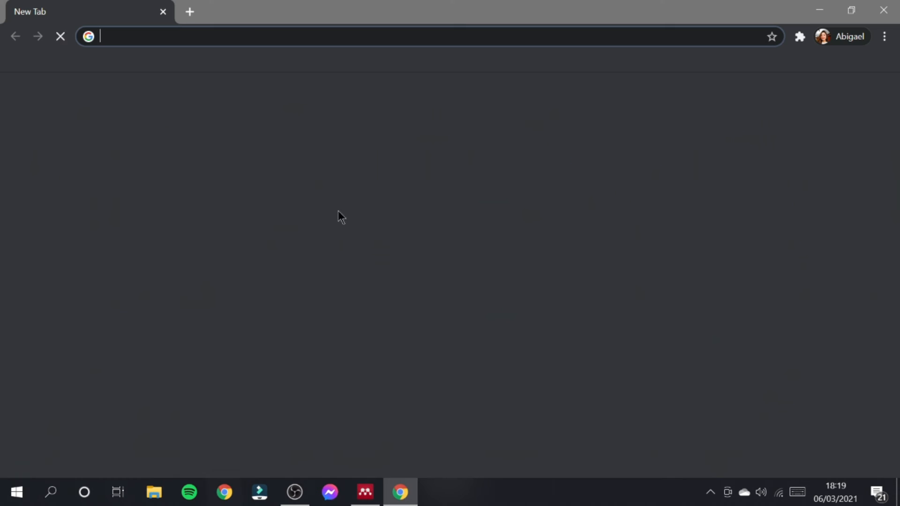
type("youtune")
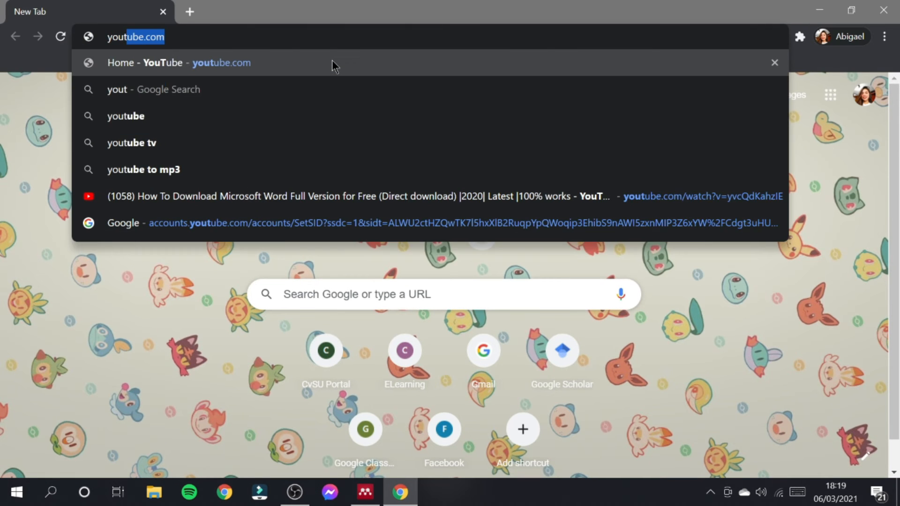
key("Return")
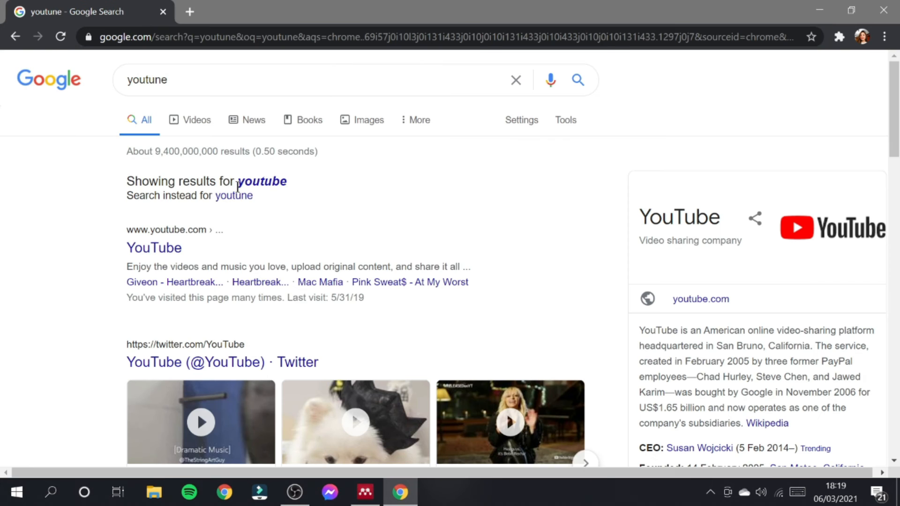
left_click(252, 186)
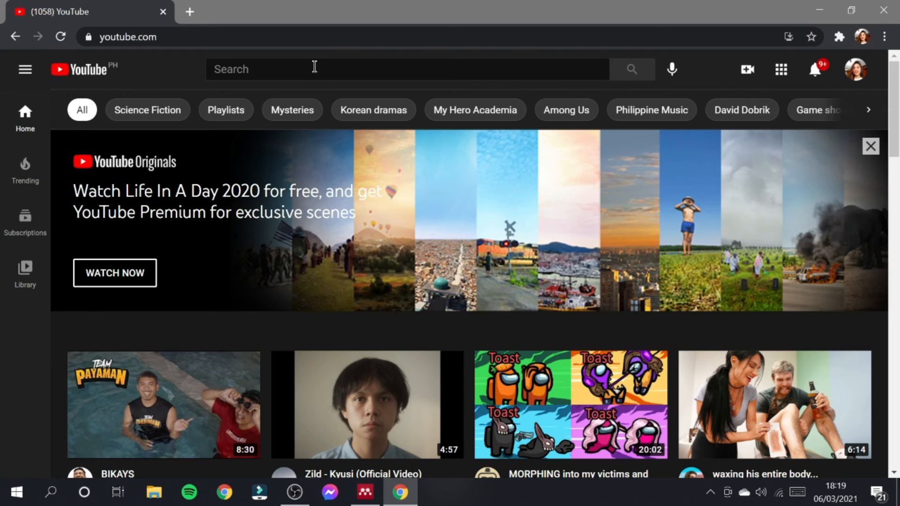
Search YouTube for "edwinus prime" and open the Edwinus Prime channel
left_click(315, 69)
type("ed")
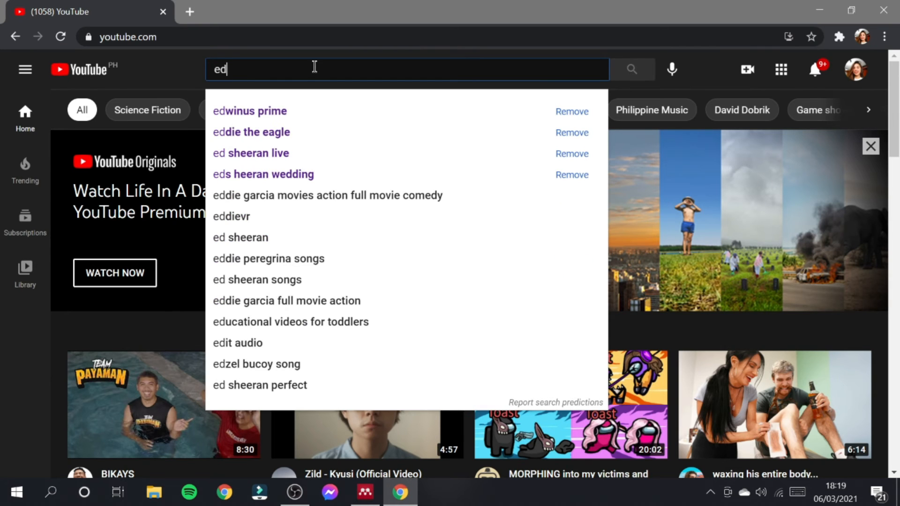
left_click(308, 117)
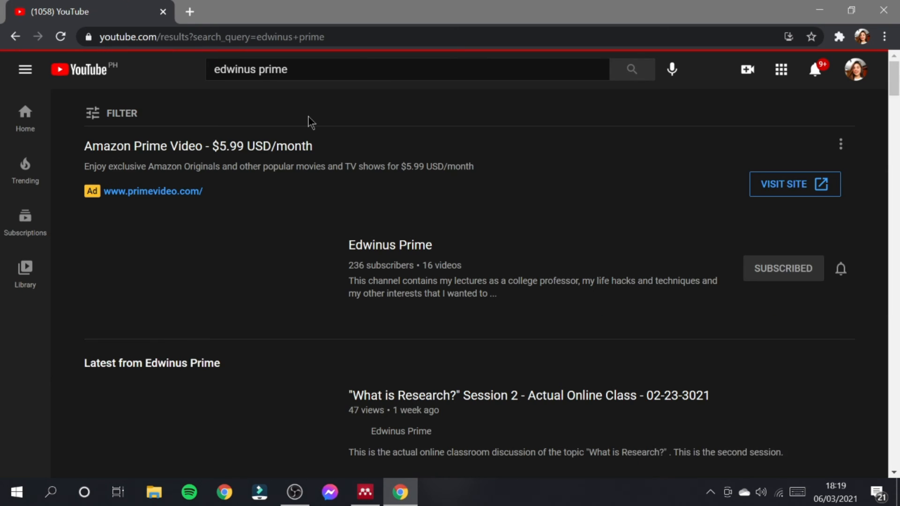
left_click(223, 277)
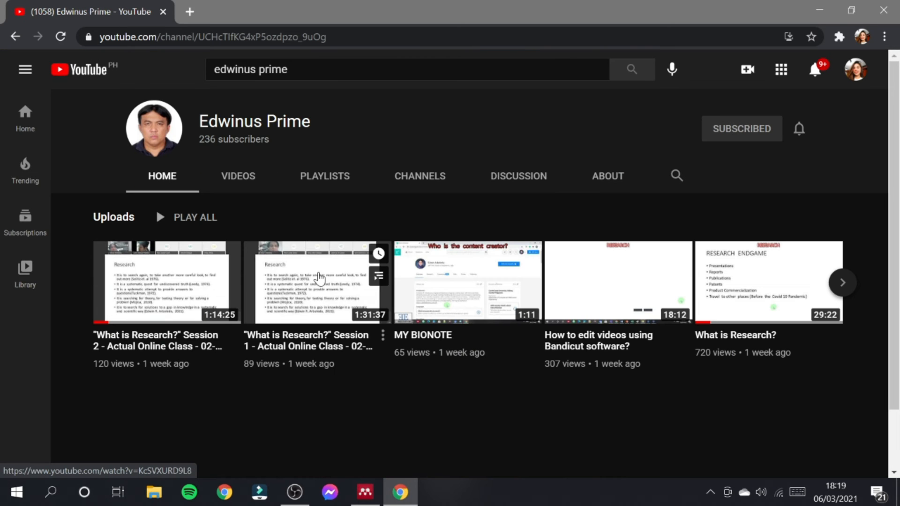
Open the video "How TO DOWNLOAD PUBLISHED RESEARCH ARTICLES?" from the channel's uploaded videos
left_click(241, 185)
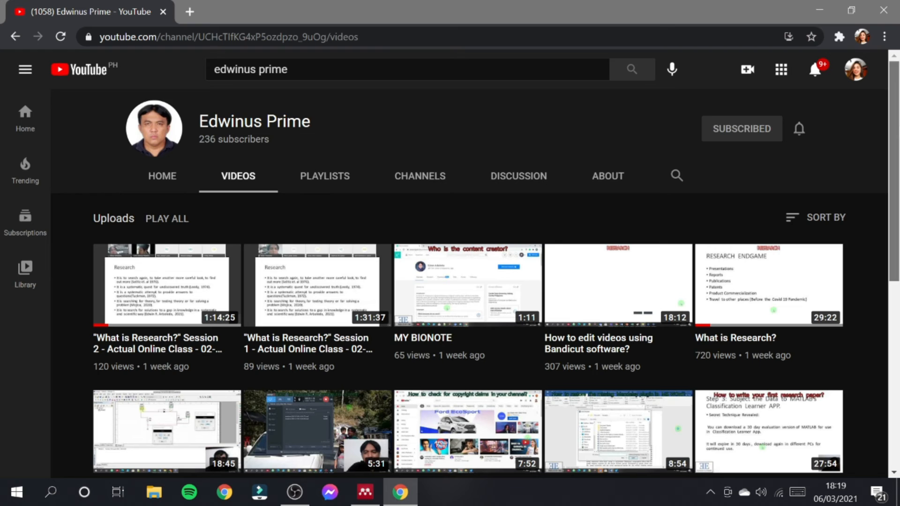
scroll(893, 140, "down", 3)
scroll(469, 300, "down", 2)
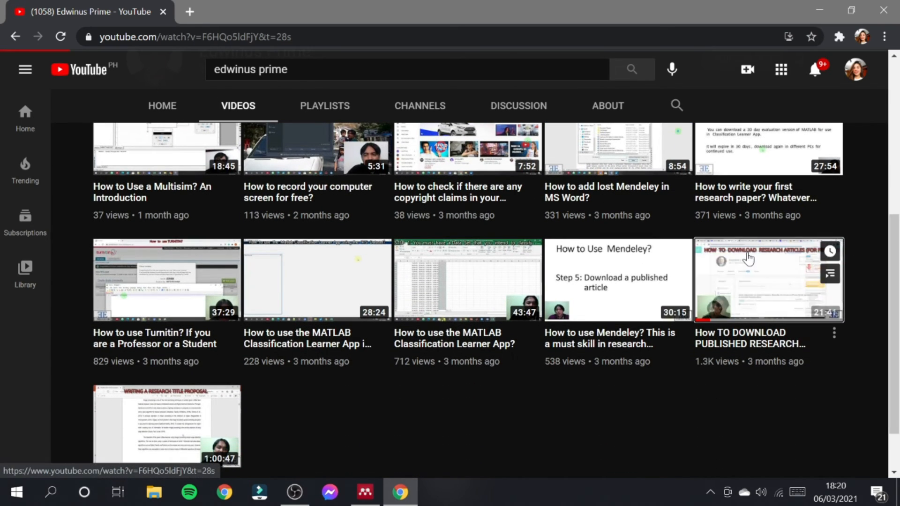
left_click(748, 259)
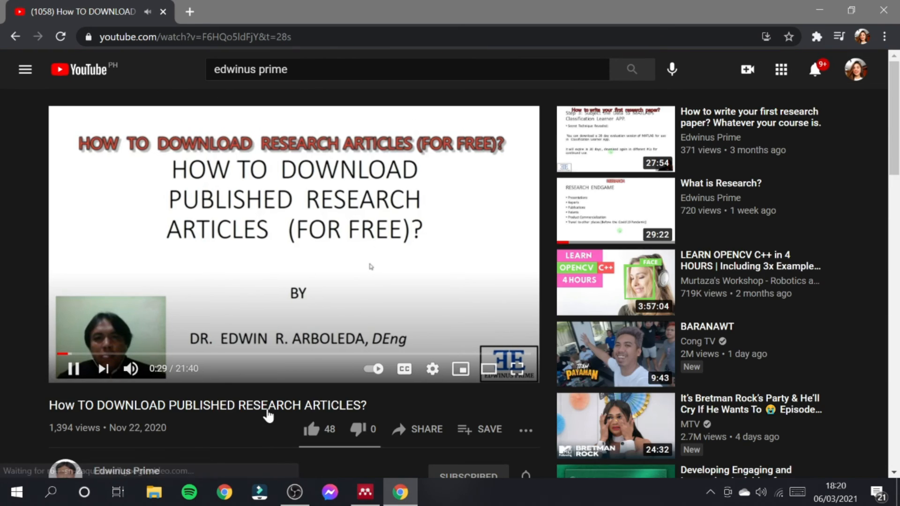